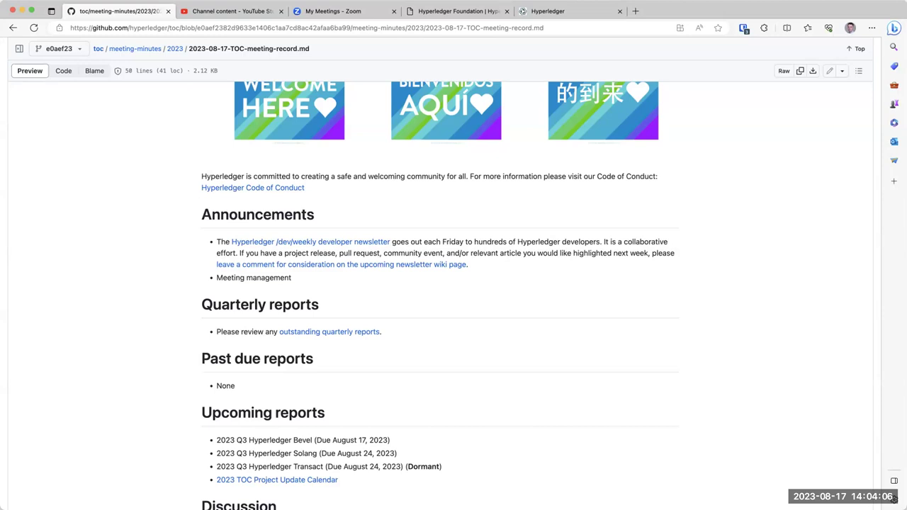
Switch to YouTube Studio and look over the Hyperledger Foundation channel's list of uploaded videos.
click(235, 11)
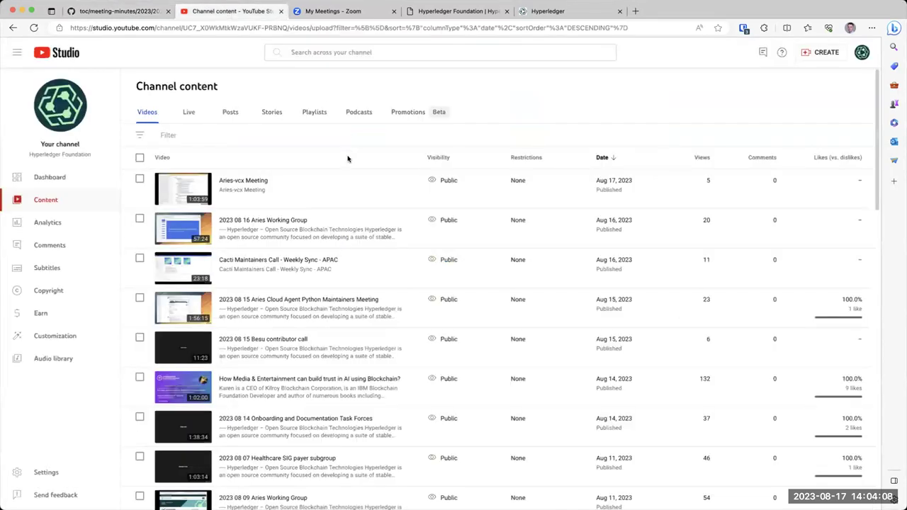
scroll(347, 159, down, 1)
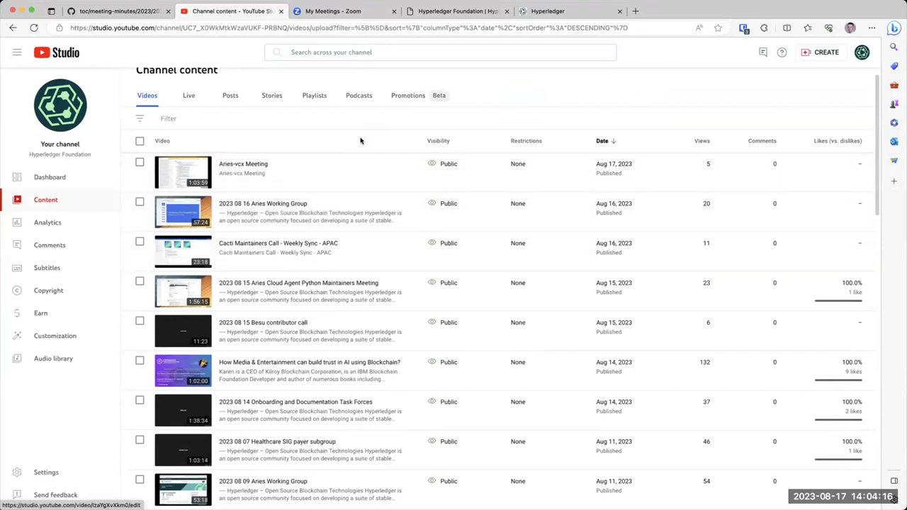
scroll(361, 140, up, 1)
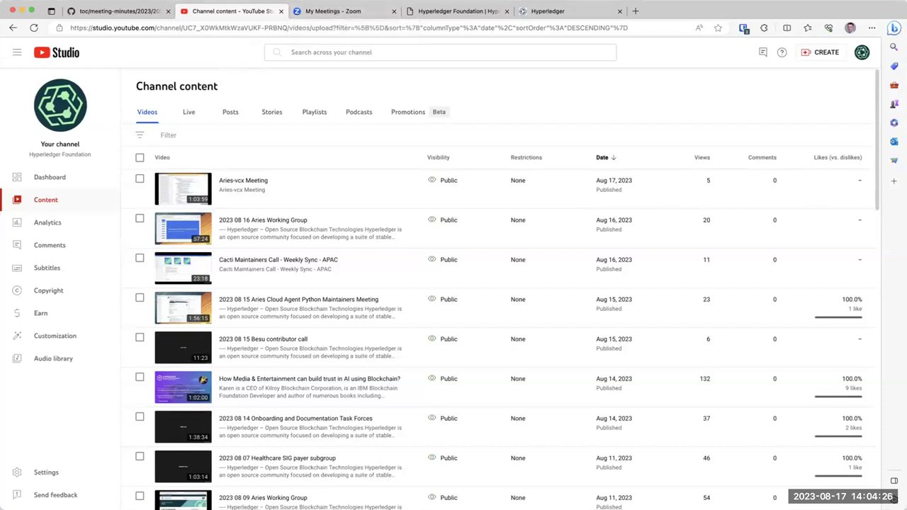
Switch to the Zoom web portal and look through the list of upcoming scheduled meetings.
click(331, 15)
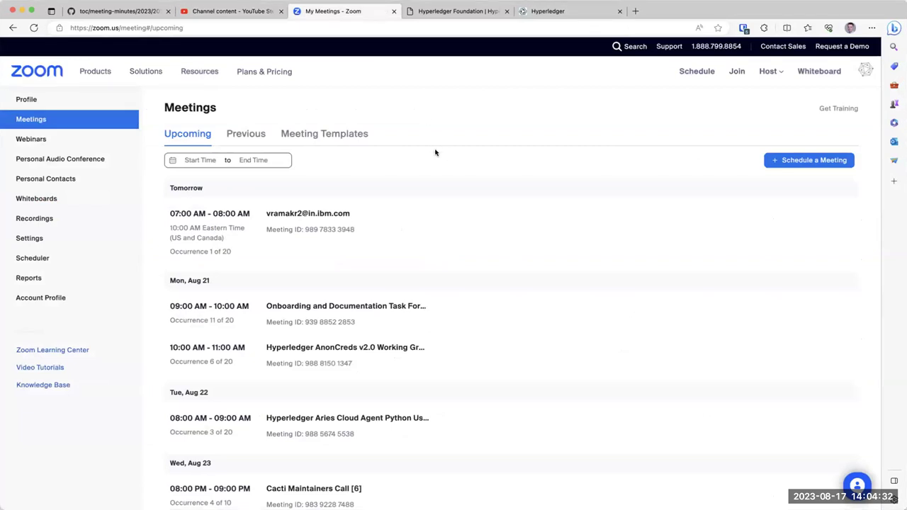
scroll(435, 153, down, 1)
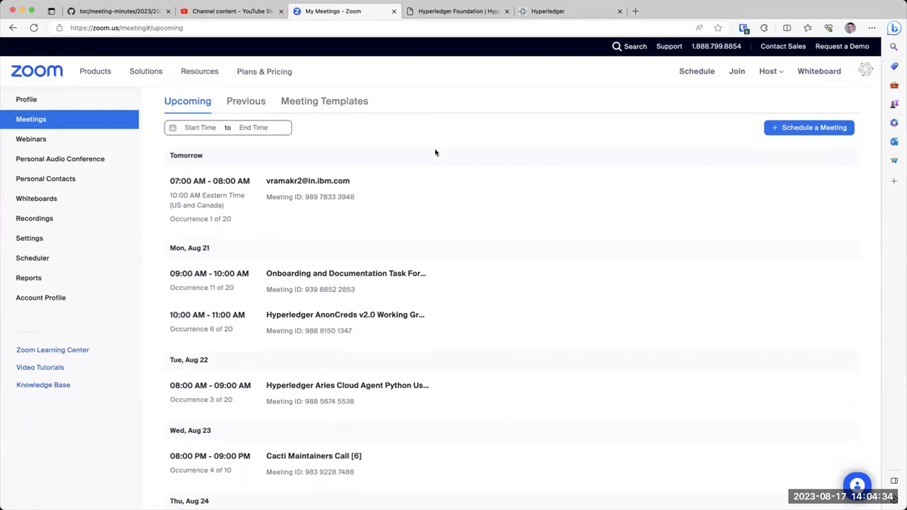
scroll(435, 152, down, 2)
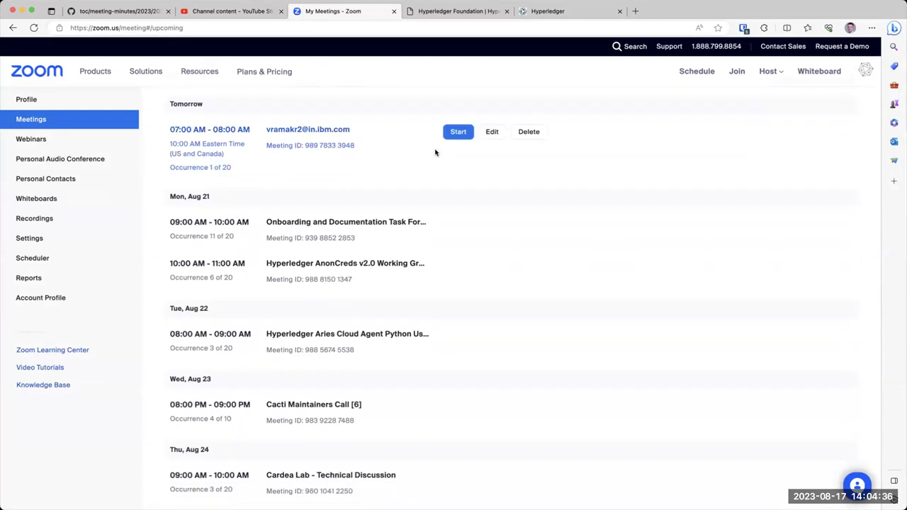
scroll(435, 152, down, 6)
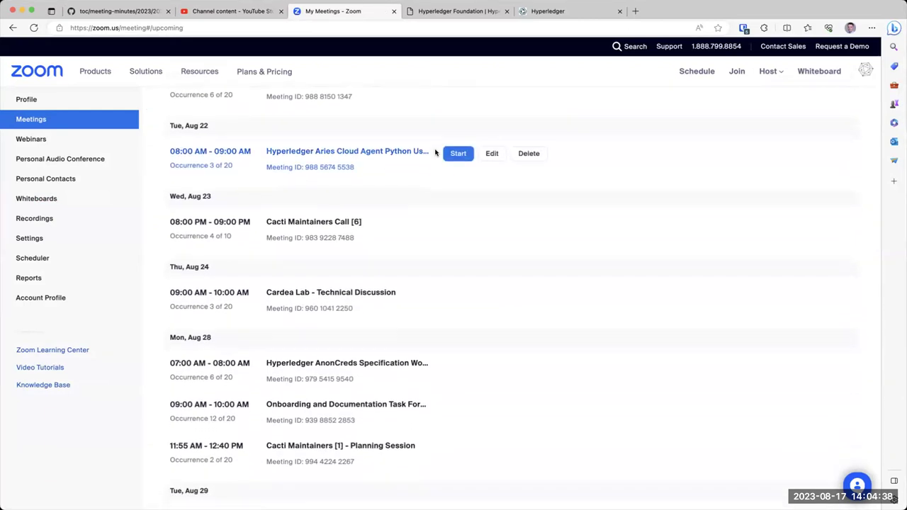
scroll(435, 153, down, 2)
scroll(435, 152, down, 2)
scroll(435, 152, up, 3)
scroll(435, 153, up, 10)
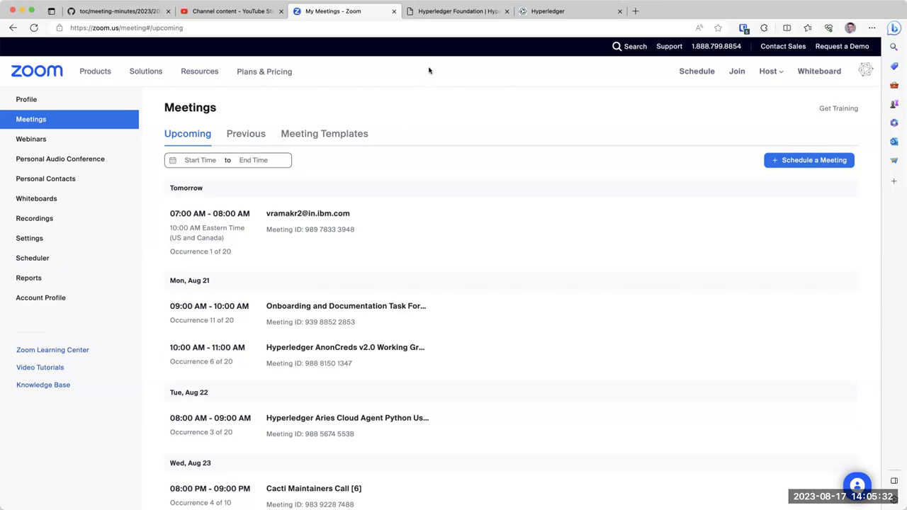
View the hyperledger.dev links page and return to the TOC meeting record on GitHub.
click(449, 13)
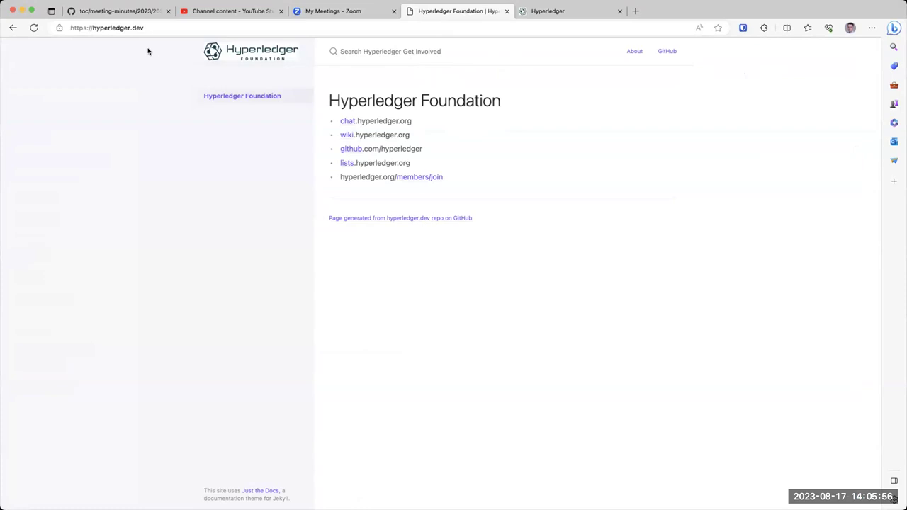
click(111, 12)
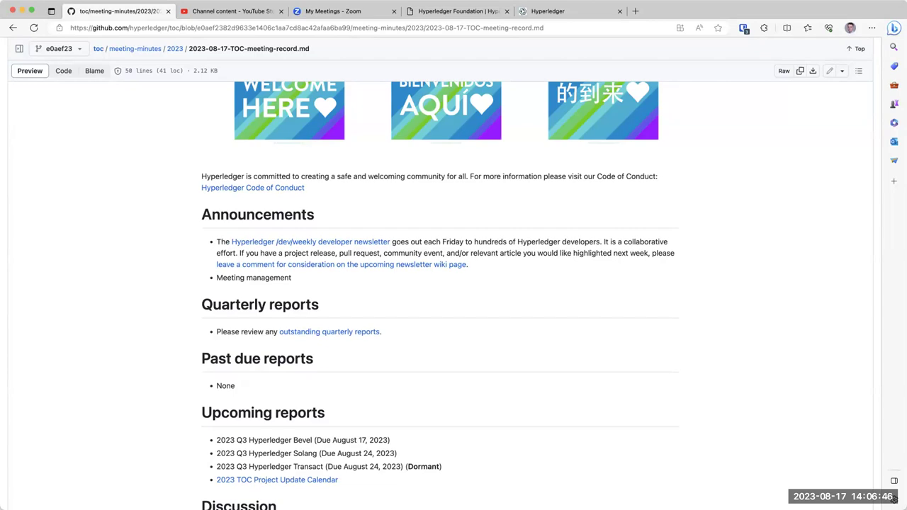
In Zoom, open only the August 21 occurrence of the Hyperledger AnonCreds v2.0 Working Group meeting for editing.
click(352, 11)
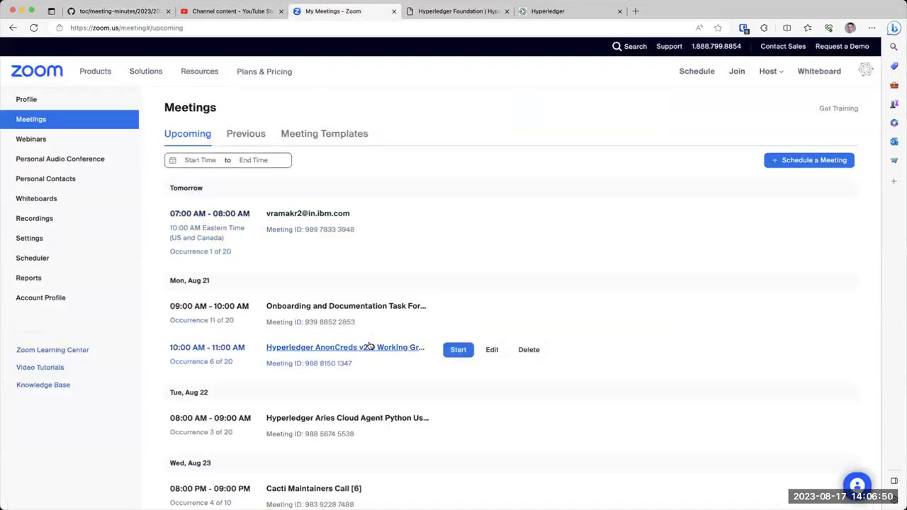
click(493, 350)
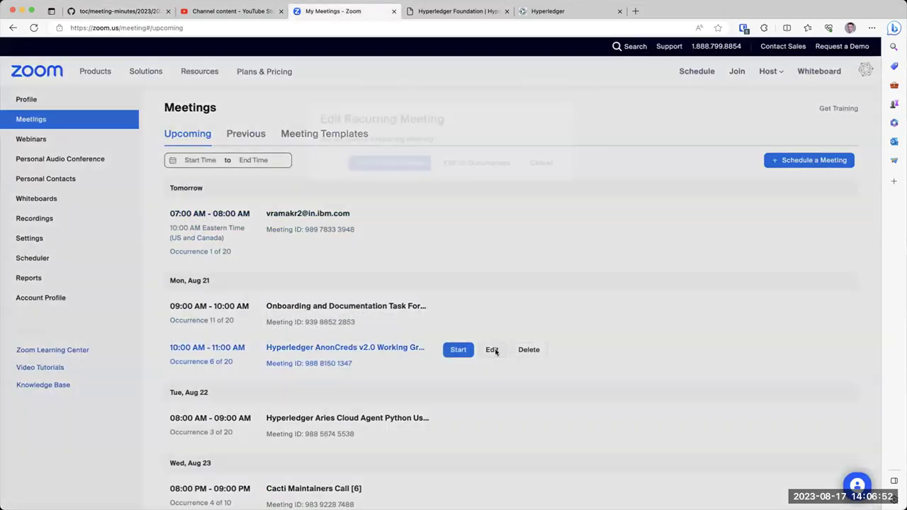
click(415, 174)
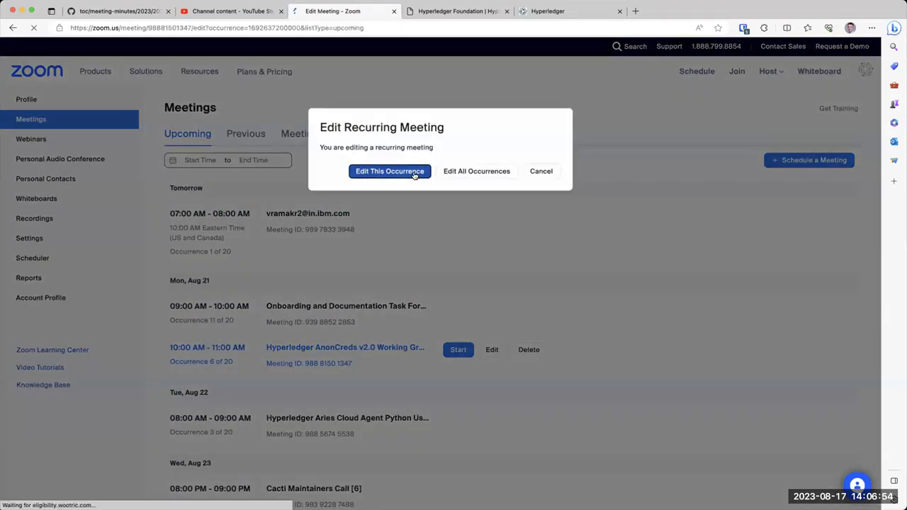
Review the meeting's settings including its additional options, and go back to the upcoming meetings list without saving.
scroll(412, 226, down, 3)
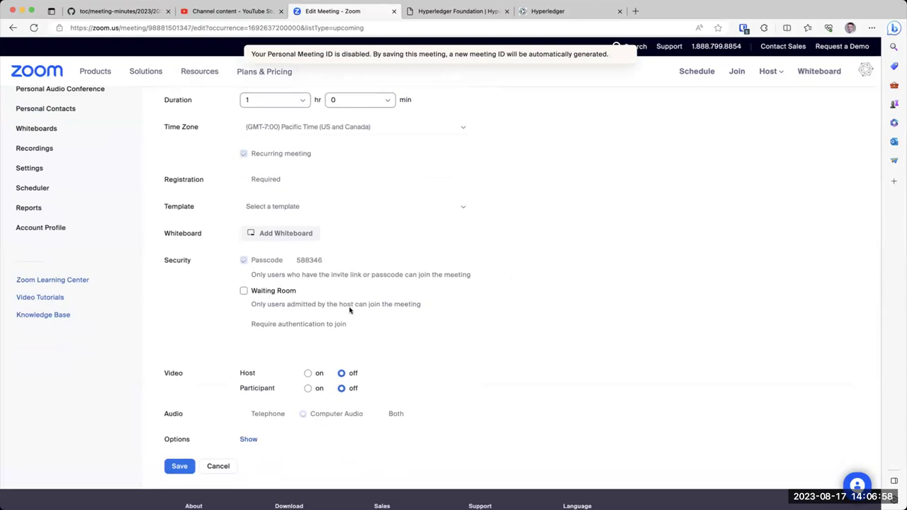
scroll(342, 319, up, 1)
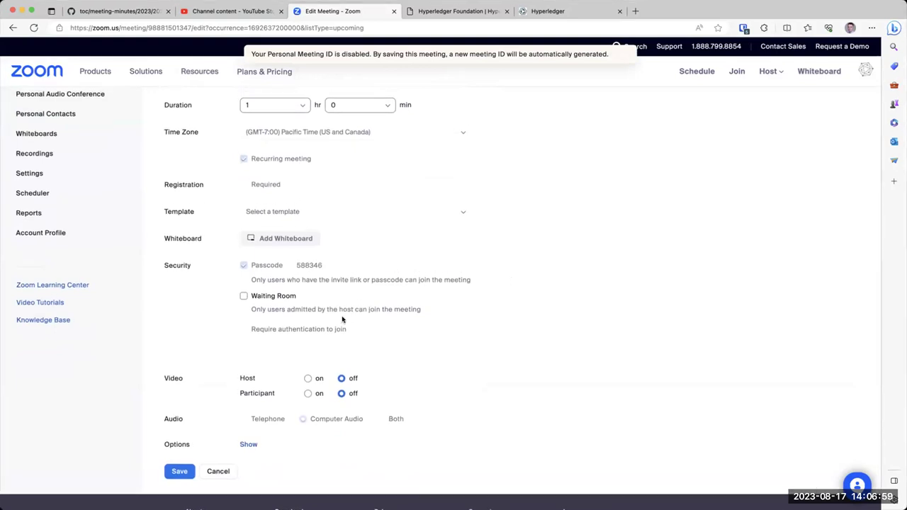
click(252, 447)
scroll(254, 443, down, 2)
scroll(254, 443, down, 2)
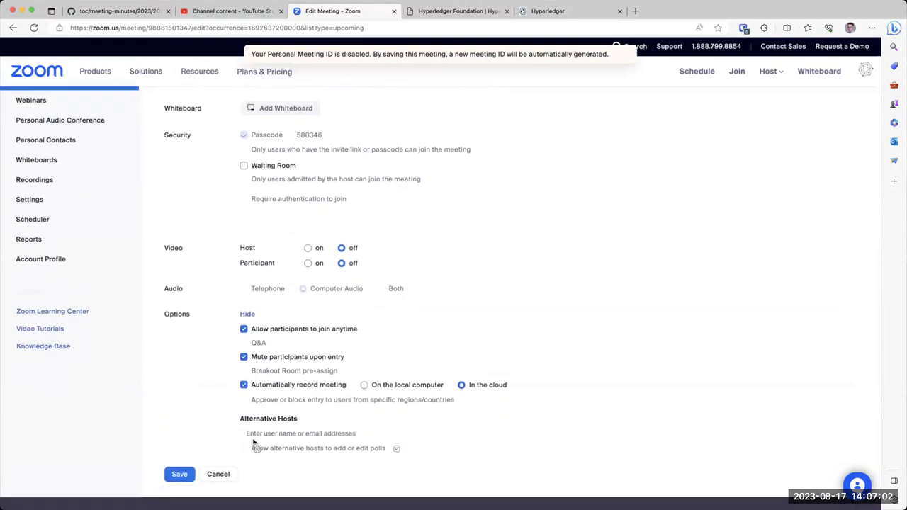
scroll(254, 441, up, 5)
scroll(254, 441, up, 1)
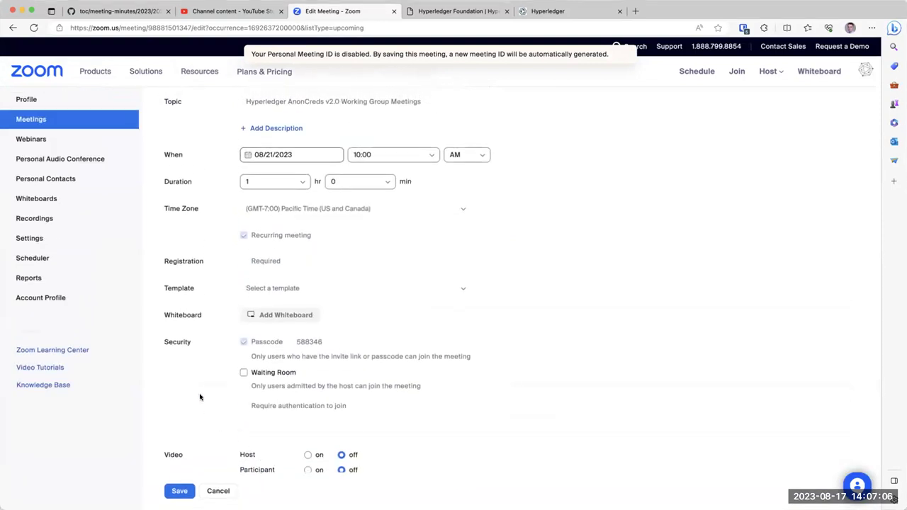
scroll(200, 397, up, 2)
scroll(200, 397, up, 2)
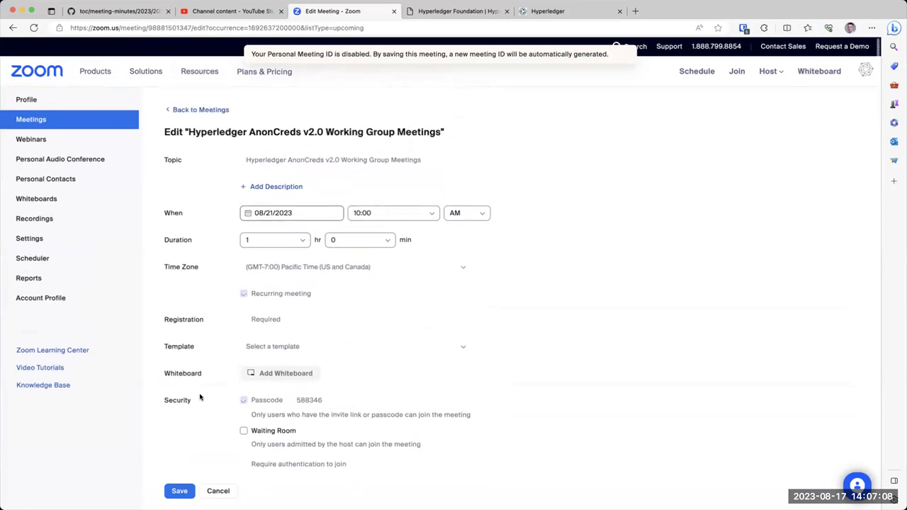
click(13, 28)
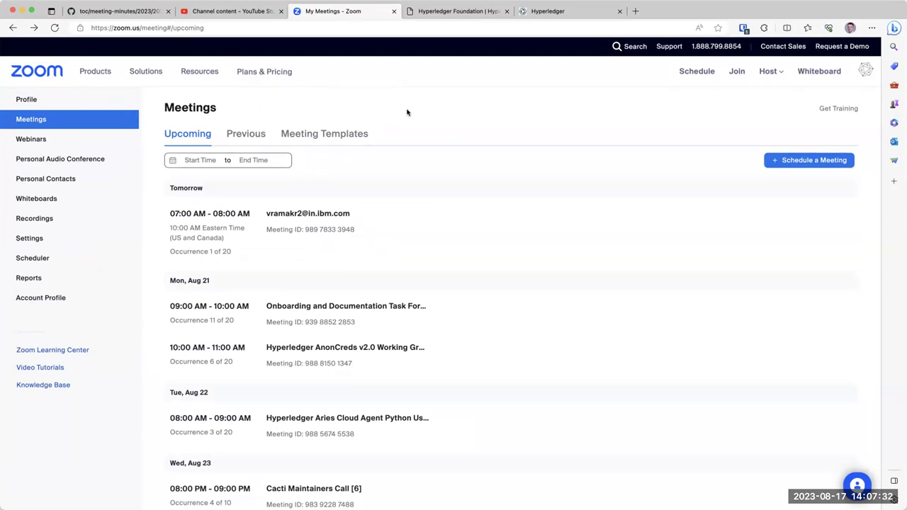
Open the trash of the Zoom cloud recordings and review the first page of deleted meeting recordings.
click(62, 223)
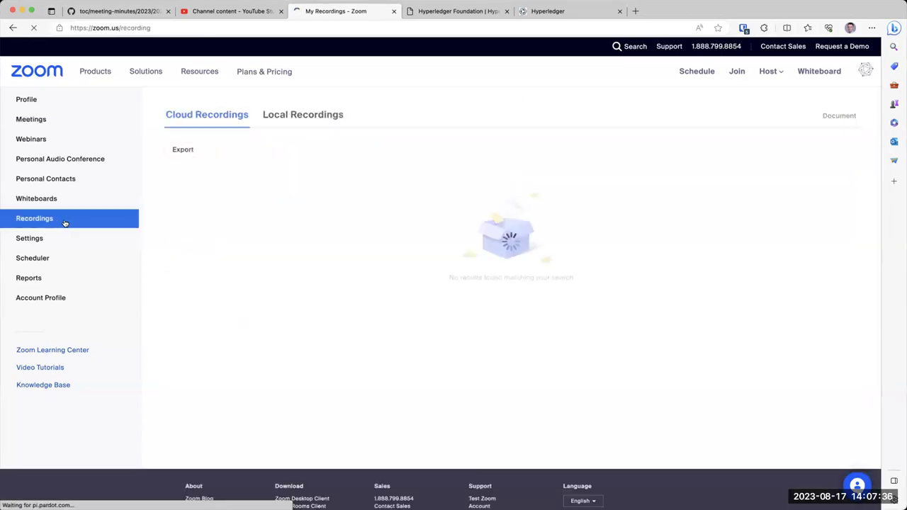
click(784, 117)
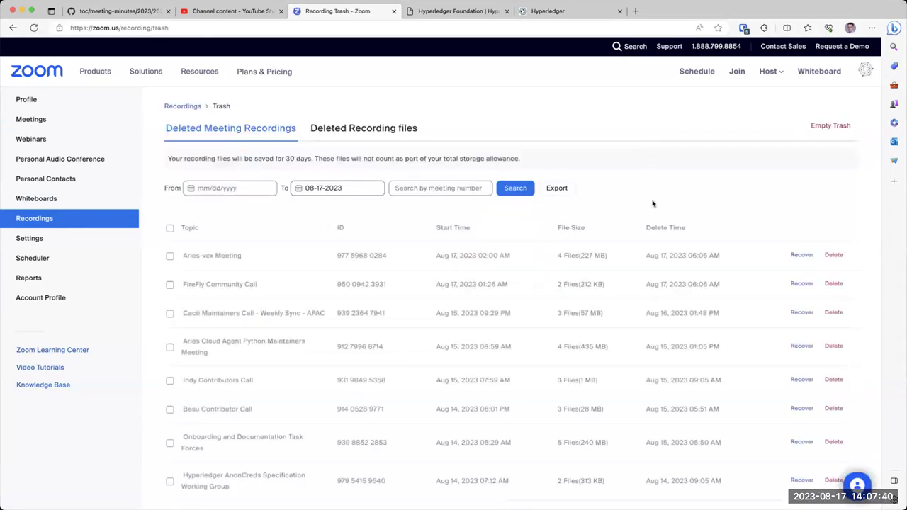
scroll(640, 226, down, 3)
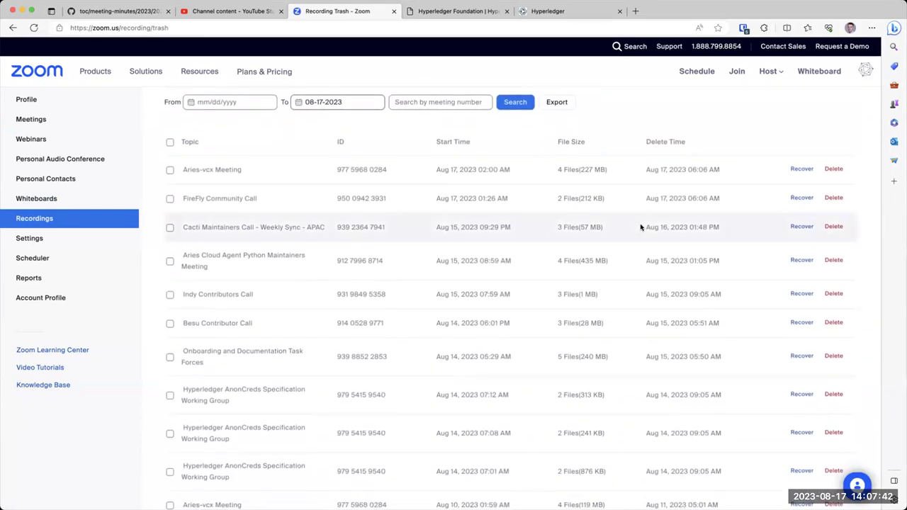
scroll(640, 227, down, 4)
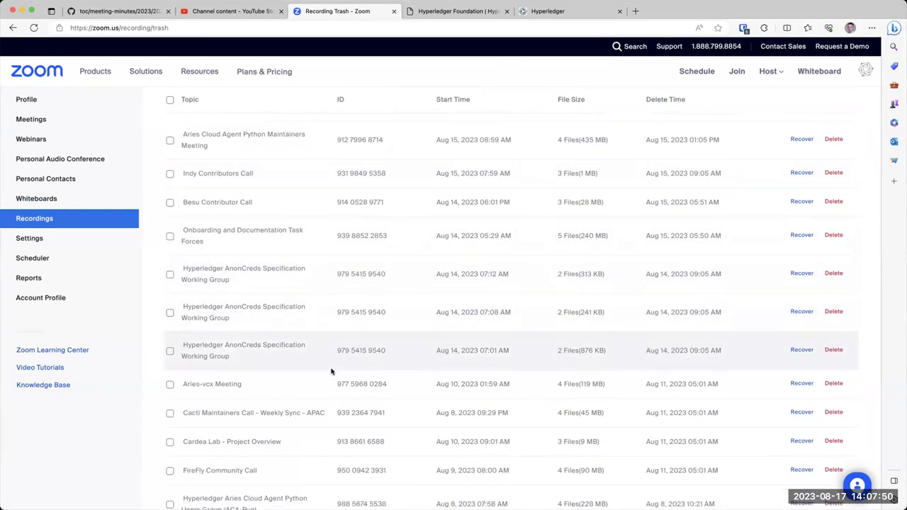
scroll(331, 372, down, 1)
scroll(331, 371, up, 1)
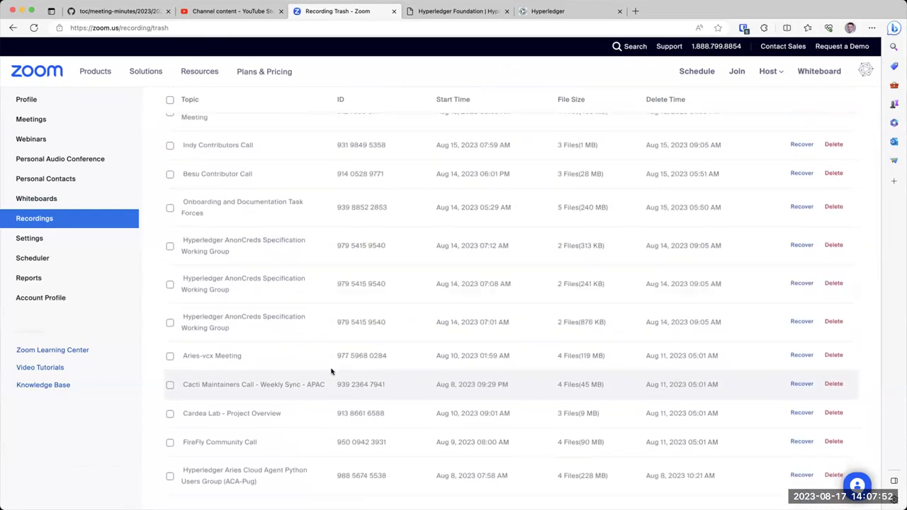
scroll(331, 371, up, 5)
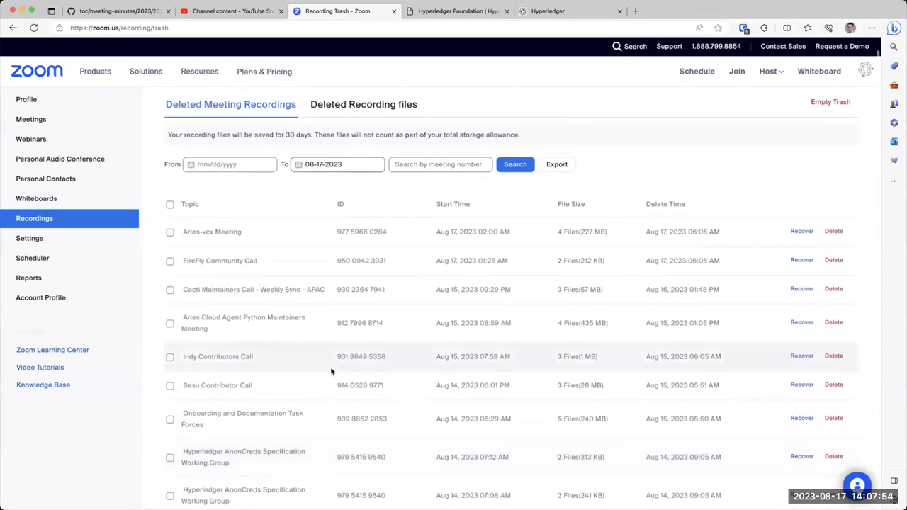
scroll(331, 371, up, 1)
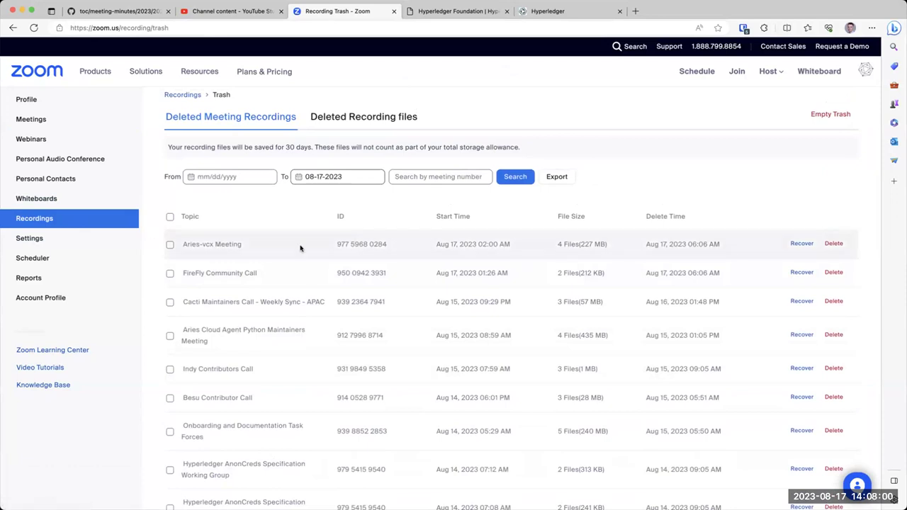
Review the second page of deleted meeting recordings and return to the cloud recordings overview.
scroll(300, 248, down, 2)
scroll(301, 248, down, 6)
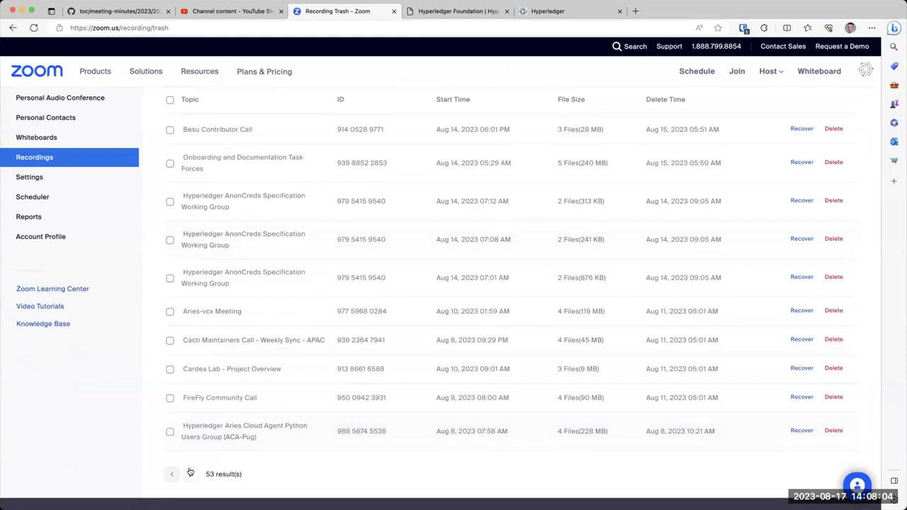
click(190, 472)
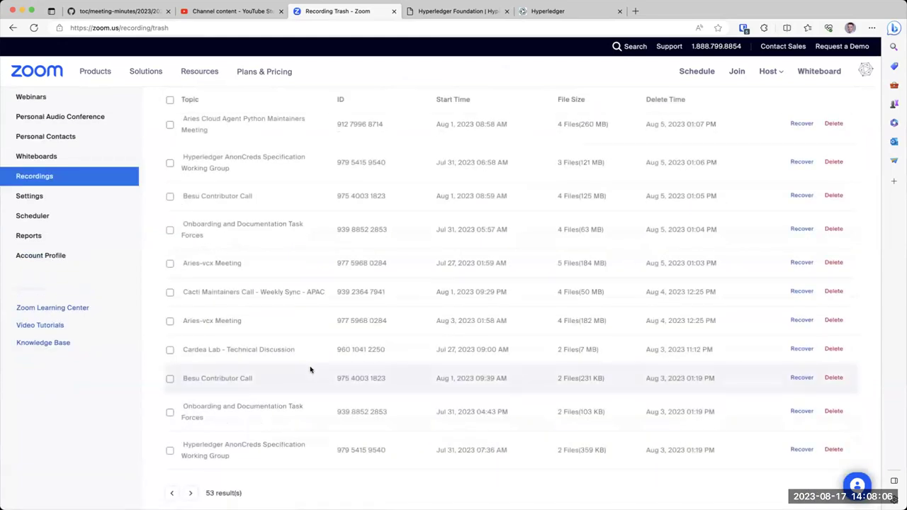
scroll(310, 369, up, 3)
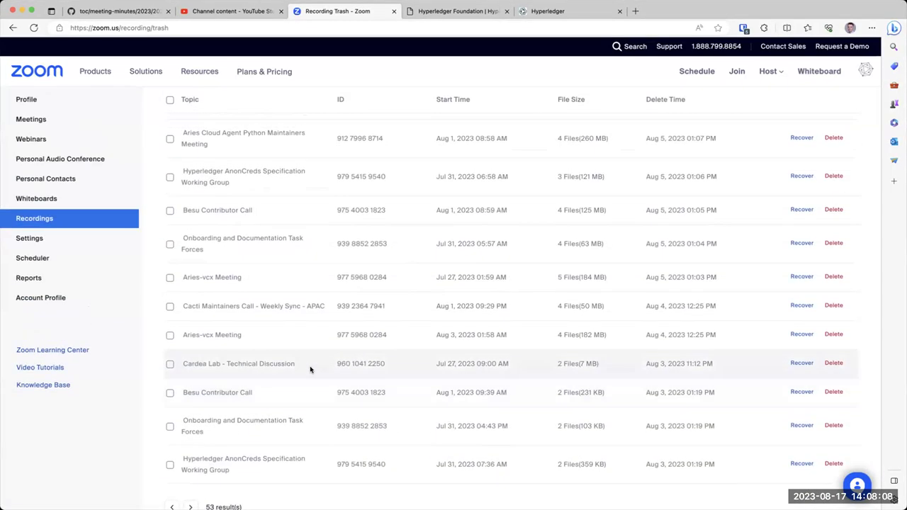
scroll(310, 369, up, 3)
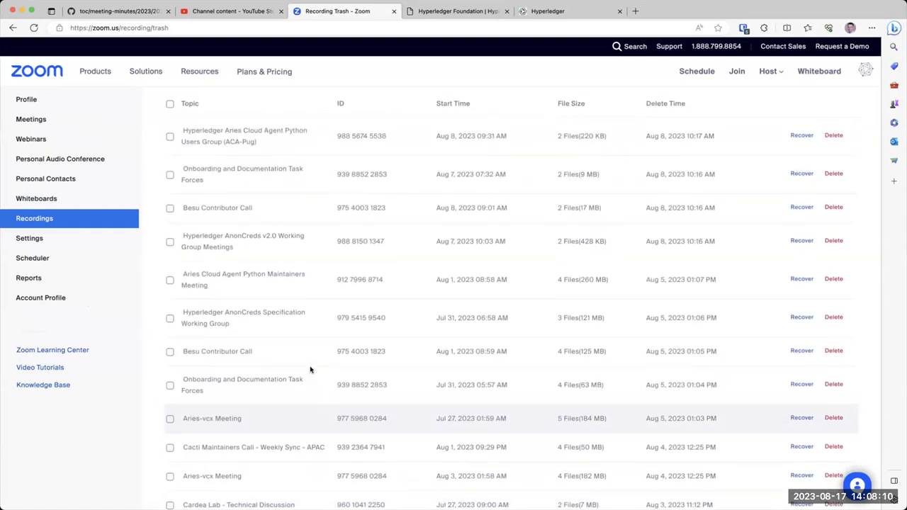
scroll(310, 369, up, 1)
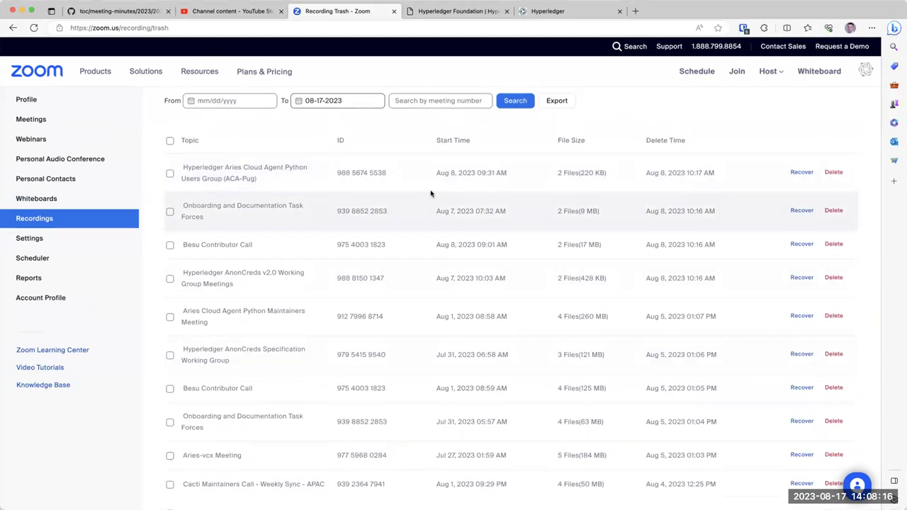
click(66, 218)
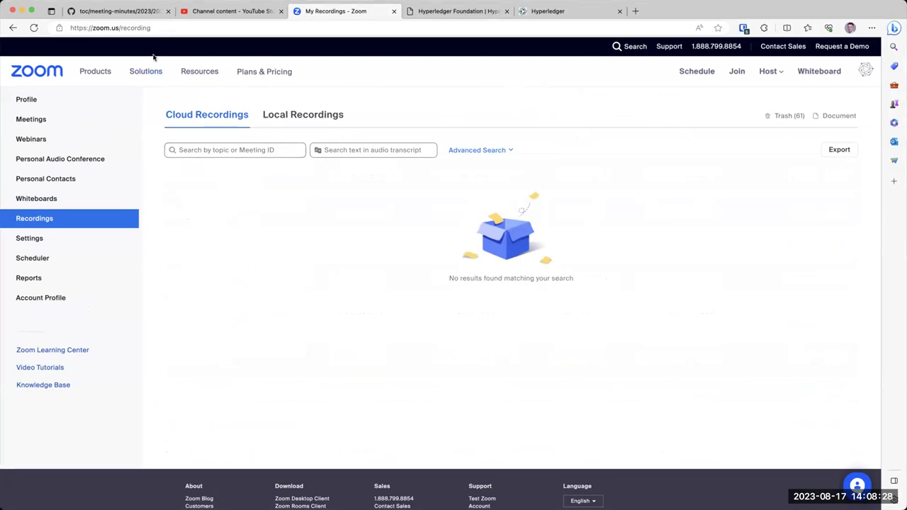
Revisit the GitHub meeting record briefly and reload the channel content list in YouTube Studio.
click(111, 11)
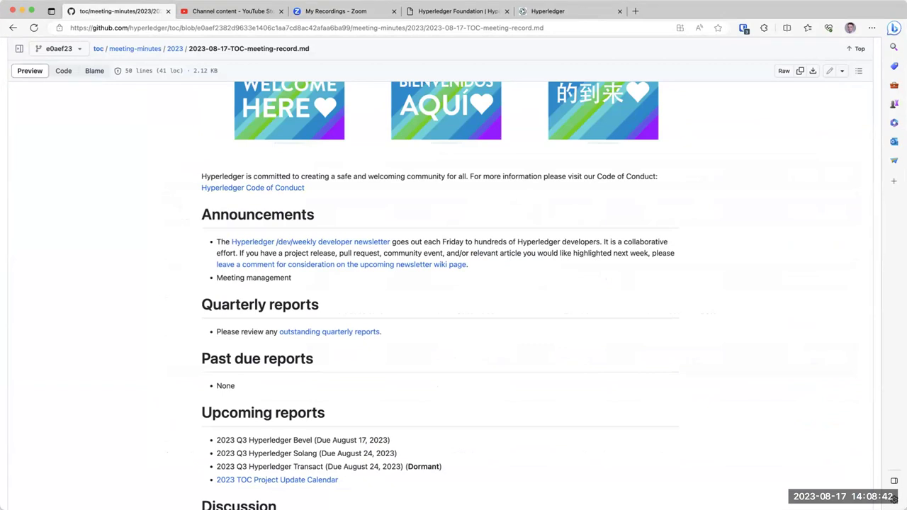
click(232, 12)
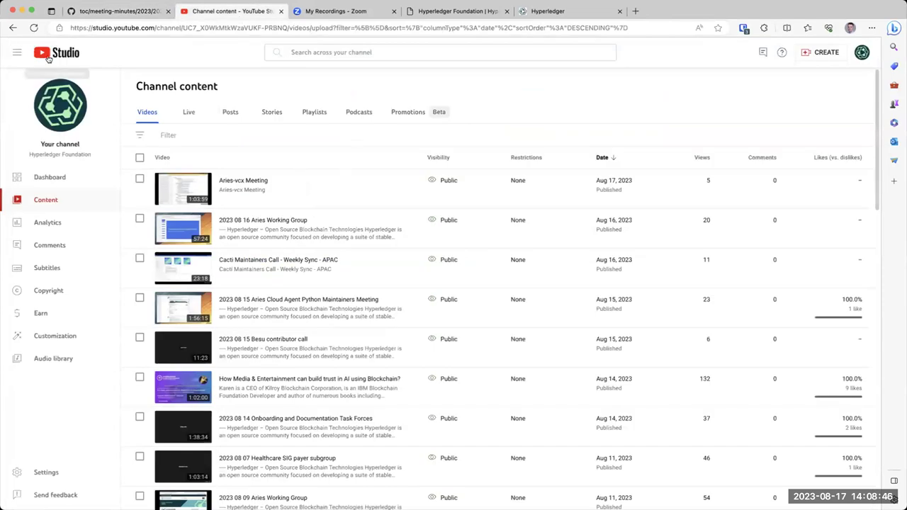
click(33, 28)
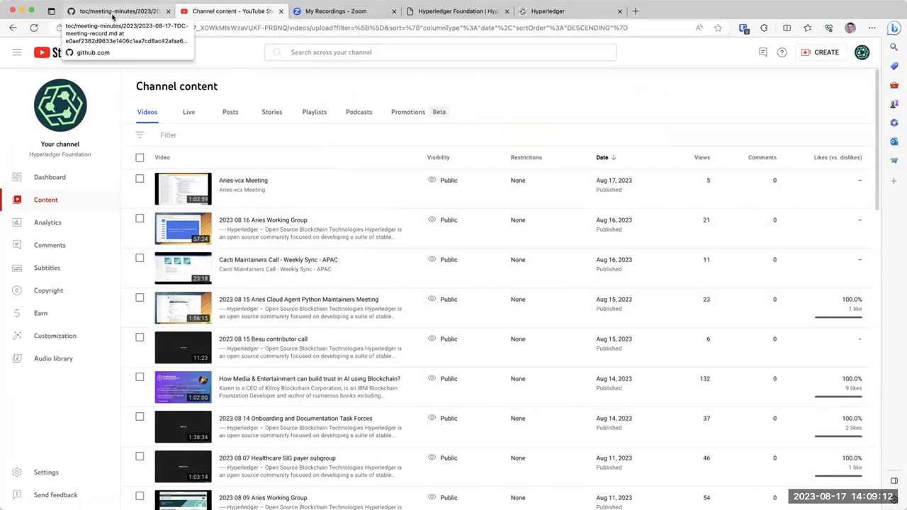
Return to the 2023-08-17 TOC meeting record on GitHub and view the upcoming reports and discussion items.
click(113, 11)
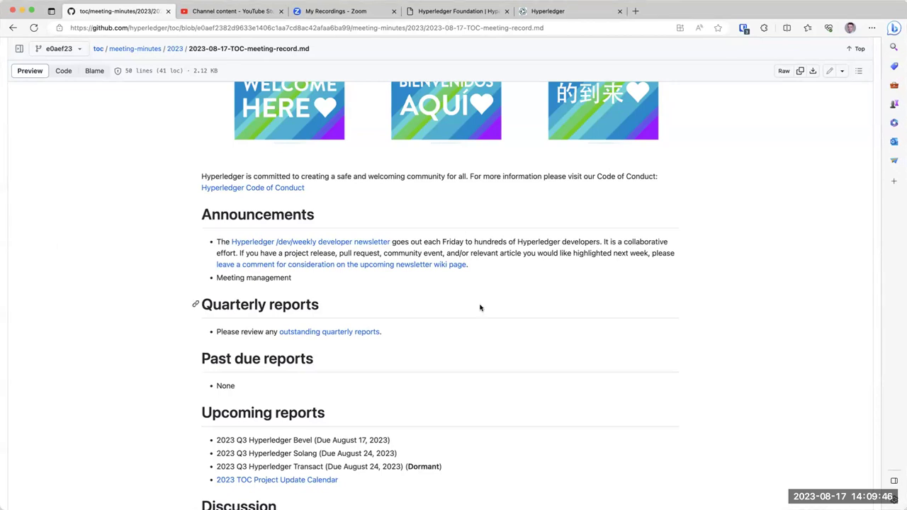
scroll(479, 308, down, 4)
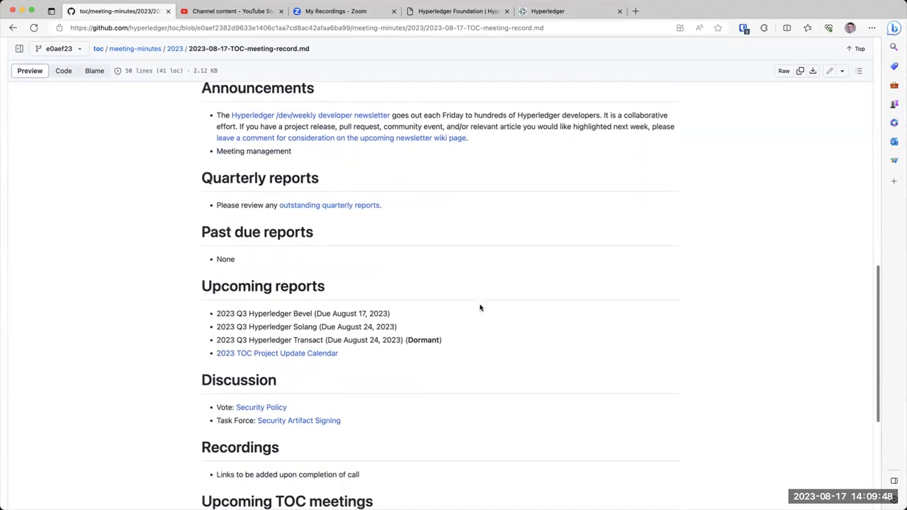